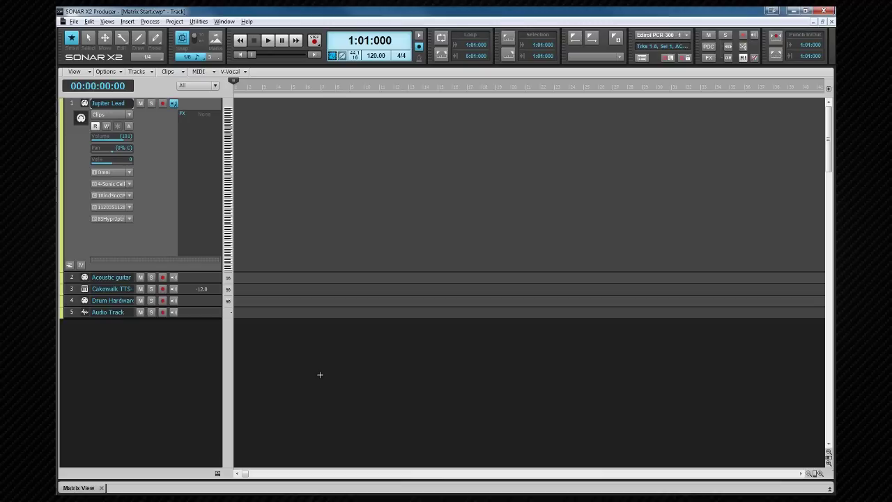
Show the Matrix View and the Browser, and place DD_Flute_95_Dm_Lp11.rx2 in row 1, column 1 with Audio Track as destination
key("shift+d")
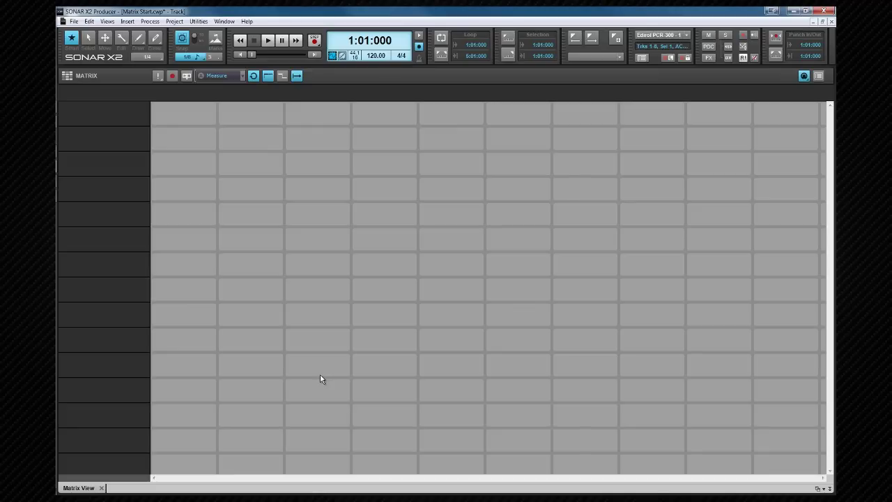
key("b")
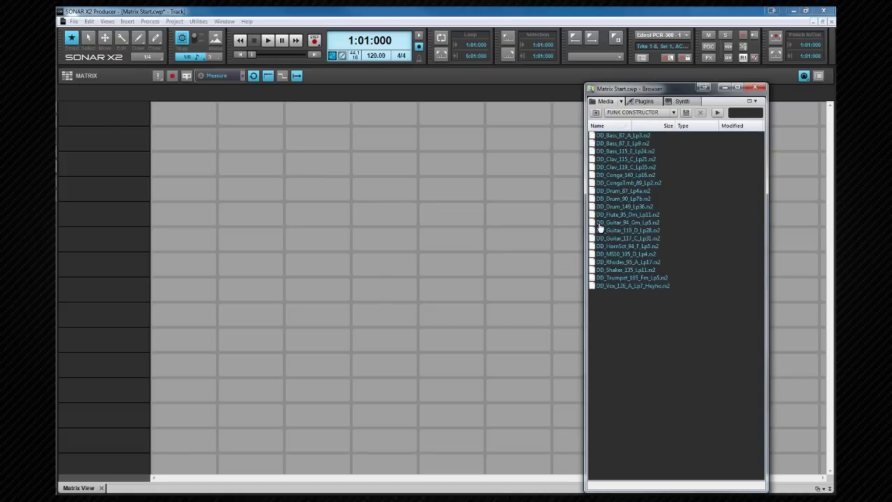
left_click_drag(606, 216, 201, 117)
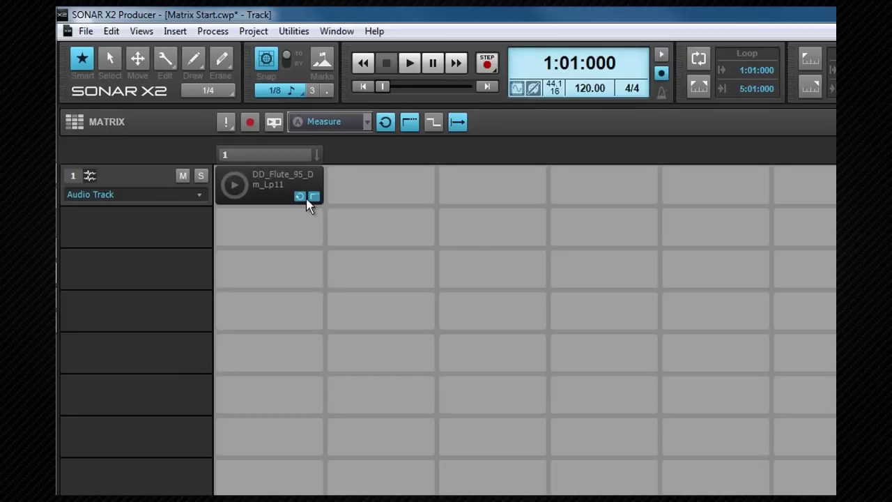
left_click(172, 193)
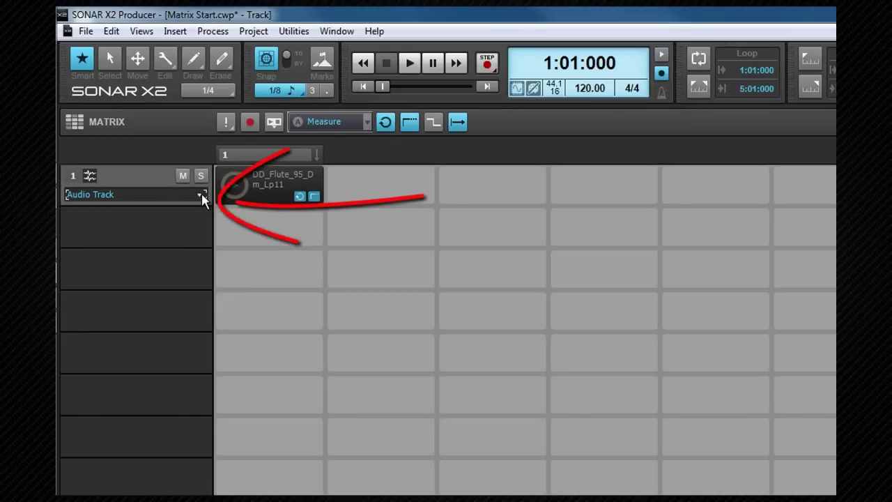
left_click(201, 195)
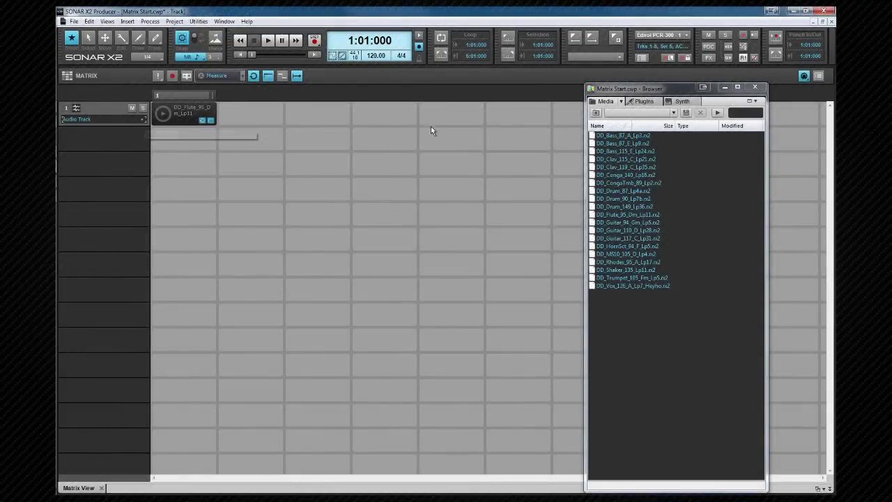
Browse PTN MIDI Patterns to the Basic drum patterns and place Basic1 07.PTN in row 2, column 1 of the matrix
left_click(673, 113)
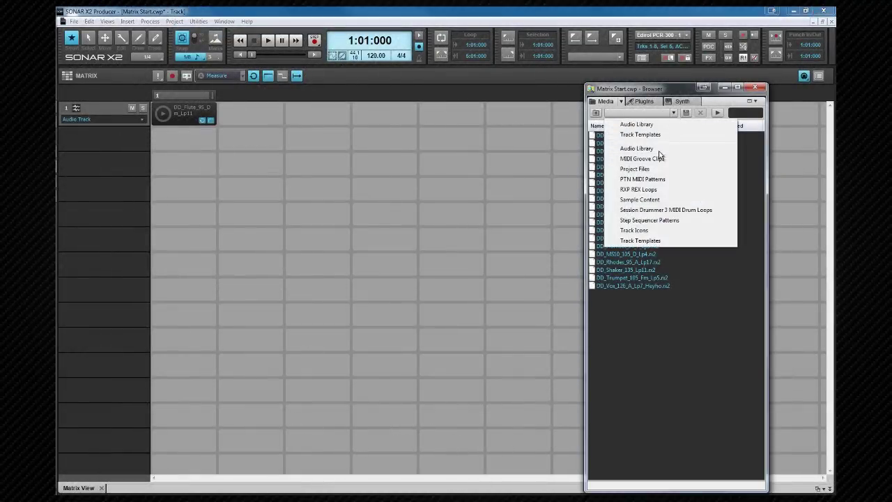
left_click(648, 179)
double_click(604, 159)
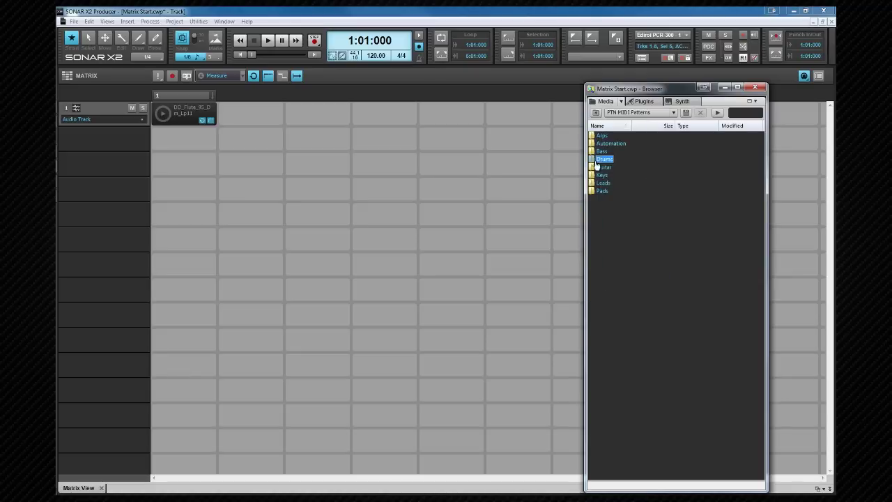
double_click(599, 155)
left_click_drag(593, 183, 518, 159)
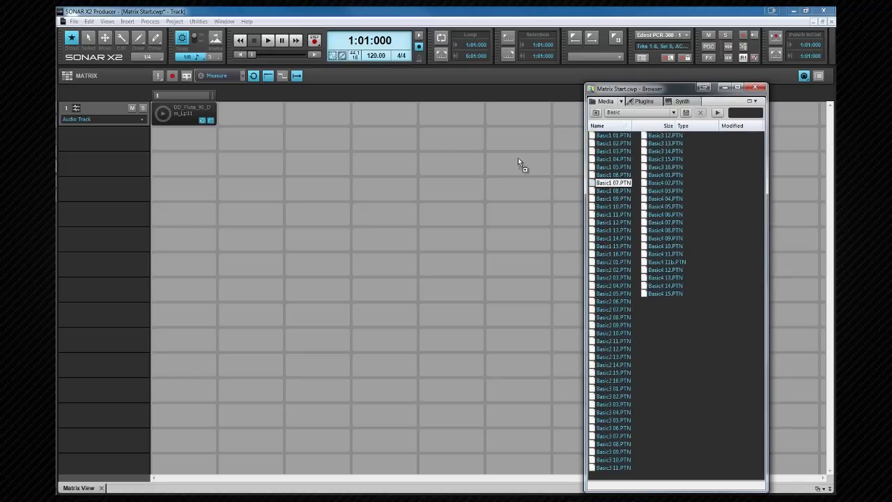
left_click_drag(247, 135, 203, 139)
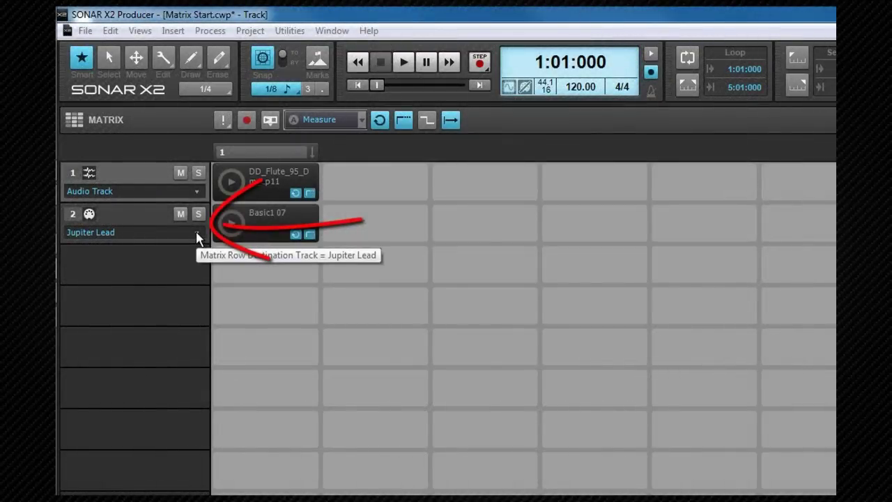
Set row 2's destination track to Drum Hardware and trigger its Basic1 07 cell
left_click(196, 233)
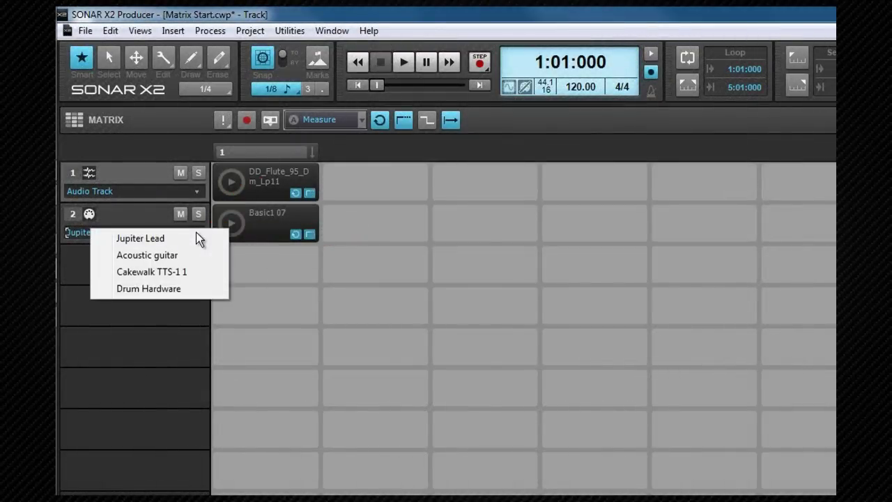
left_click(175, 288)
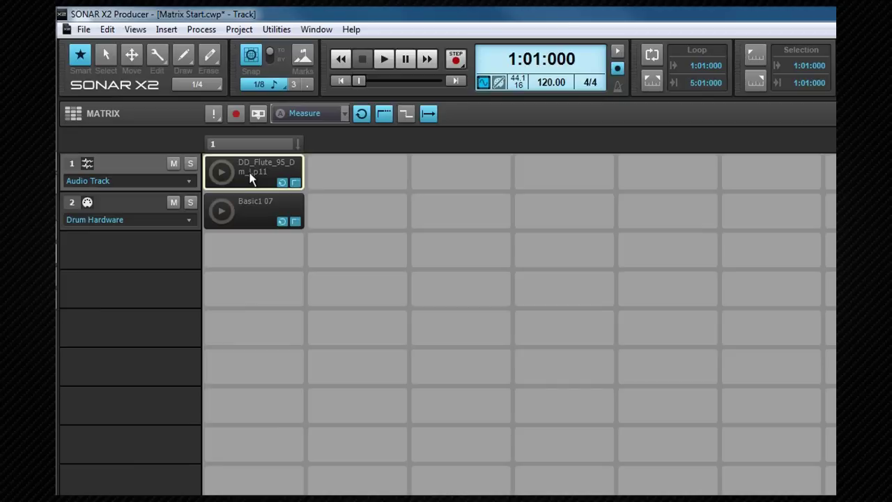
key("Down")
key("Return")
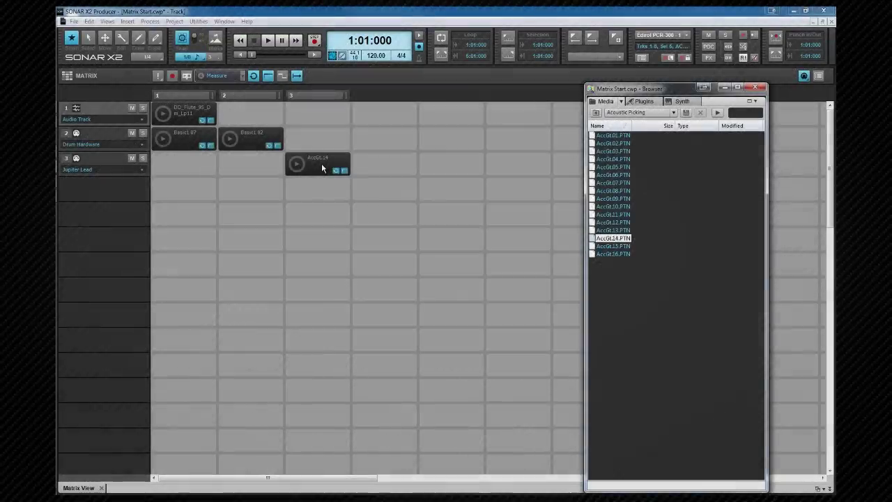
Set the destination track of matrix row 3 to Acoustic guitar
left_click(144, 171)
left_click(133, 183)
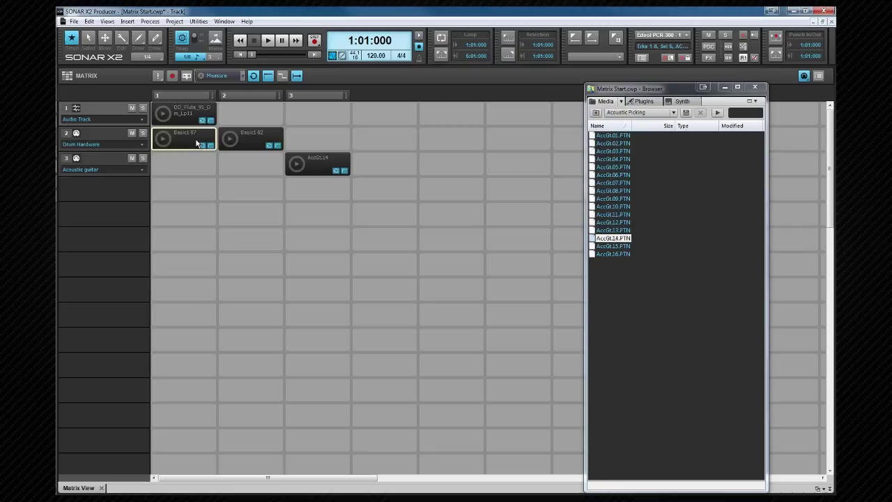
Move the Basic1 07 cell to column 3 of row 2 and copy it into column 4
left_click_drag(197, 143, 312, 143)
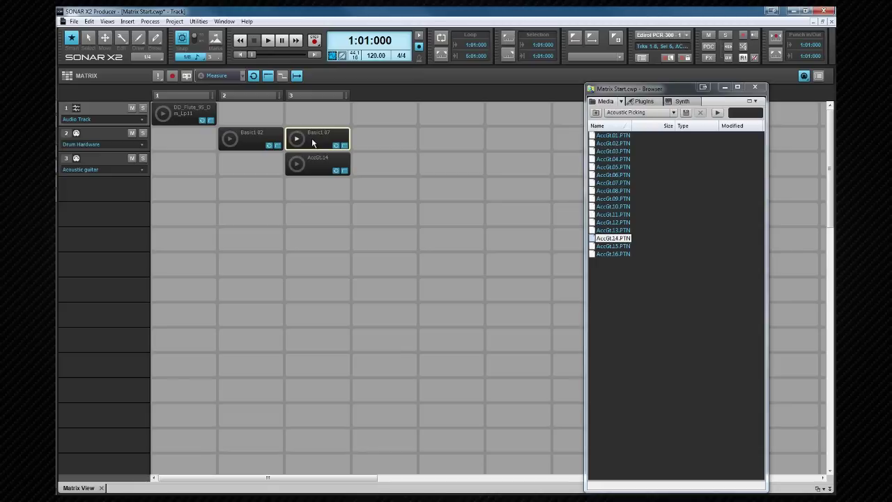
left_click_drag(312, 143, 380, 142)
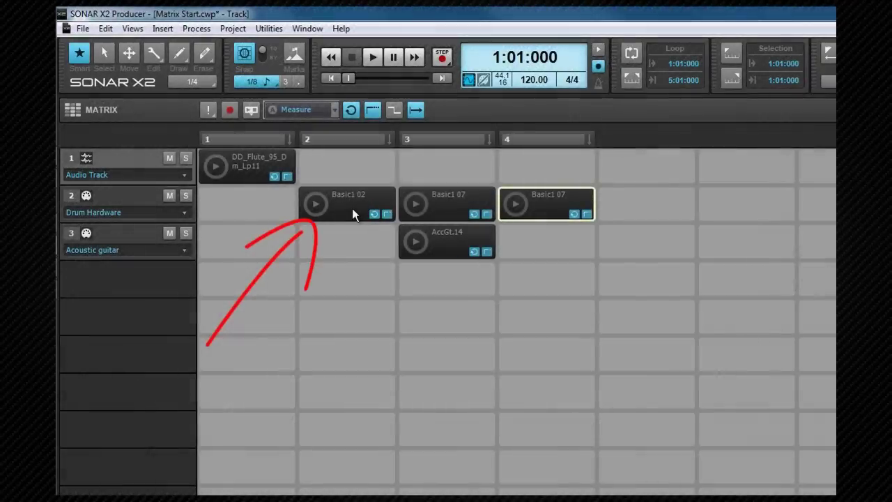
Audition the row 2 drum cells in columns 2, 3 and 4, and trigger column 4 as a whole
left_click(255, 142)
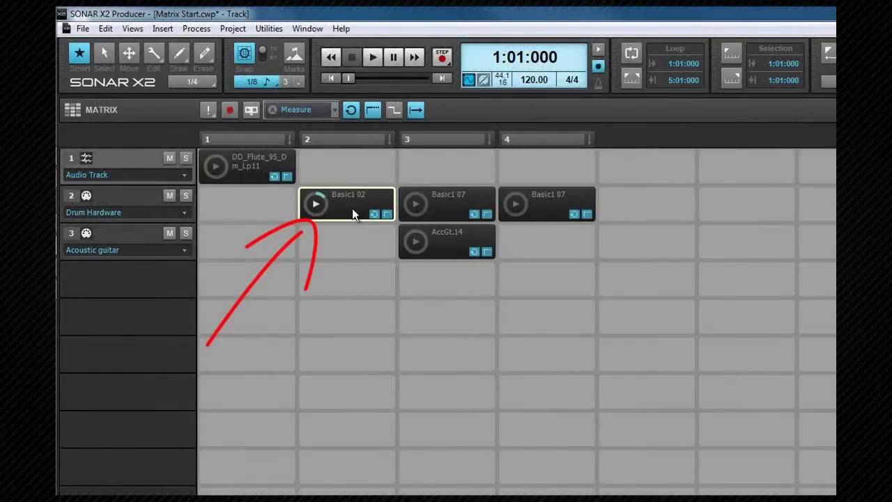
left_click(443, 205)
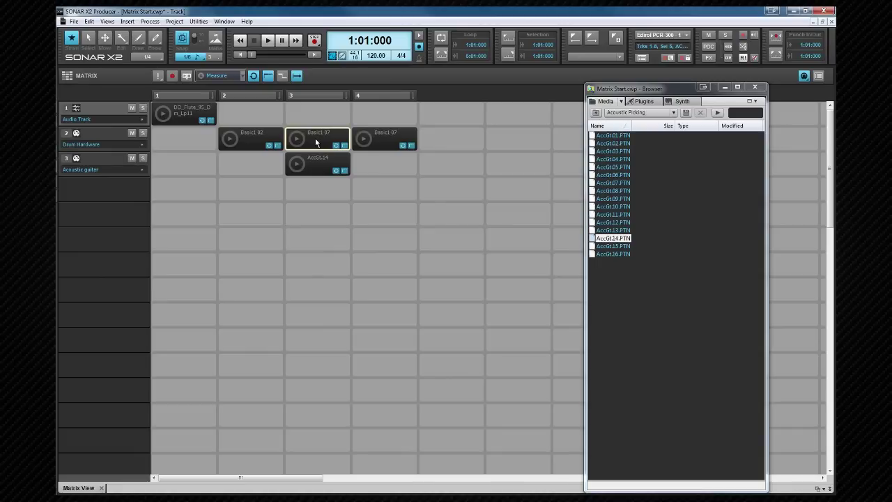
left_click(376, 143)
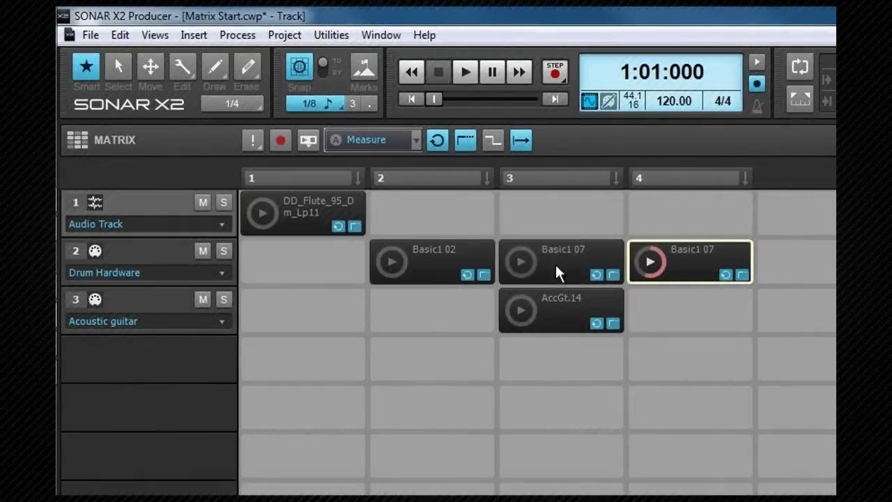
left_click(315, 140)
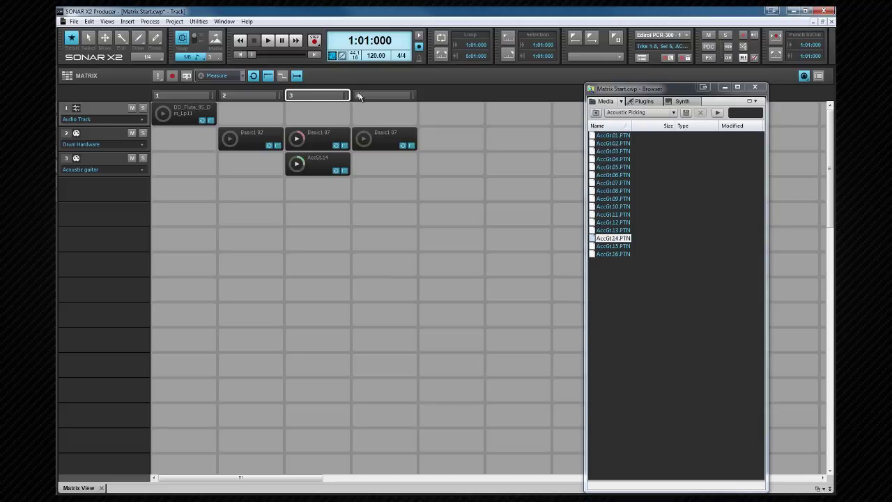
left_click(380, 96)
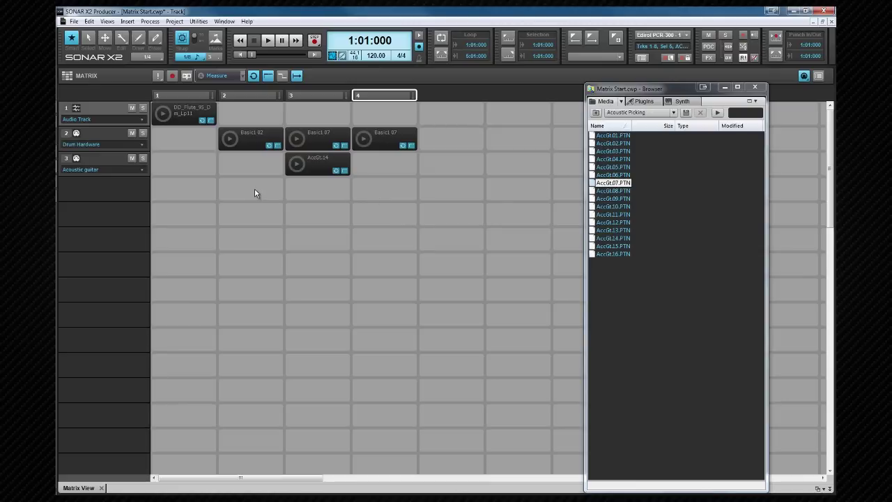
Open the file import for the empty cell in row 4, column 2
right_click(223, 183)
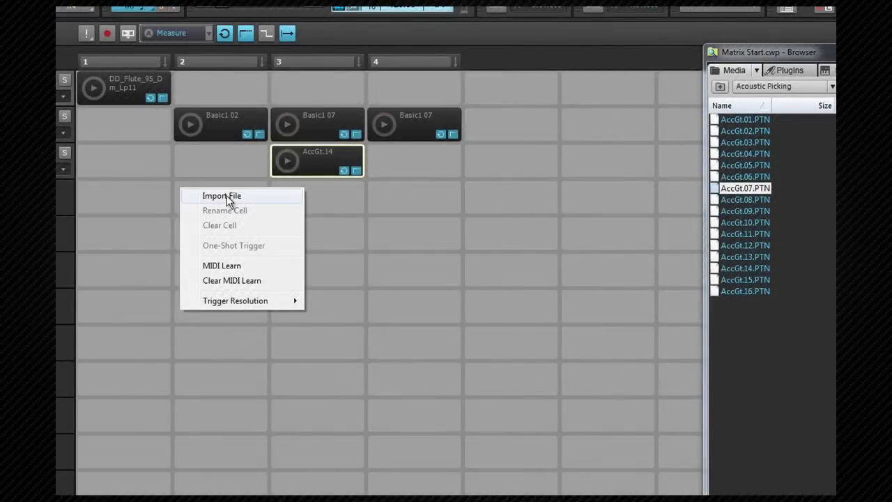
left_click(228, 197)
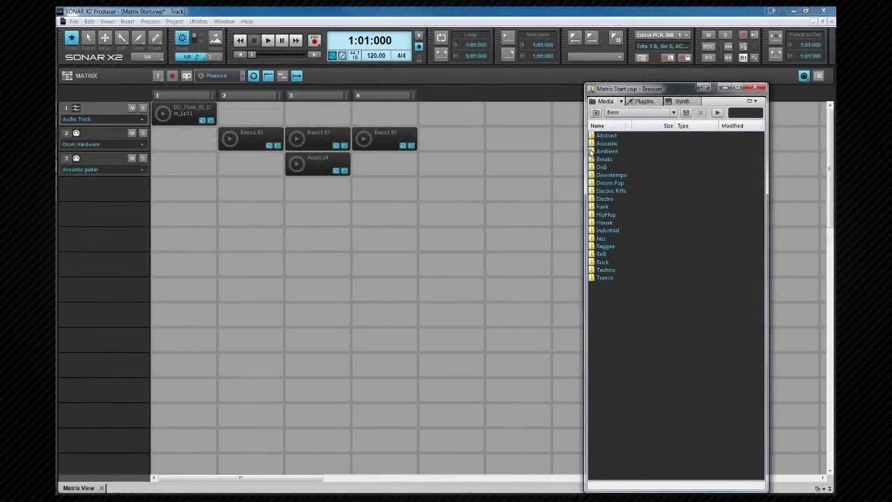
Open the Rock bass folder, preview Rock.Bass.07.PTN and place it in row 4, column 4 of the matrix
left_click(593, 263)
double_click(594, 263)
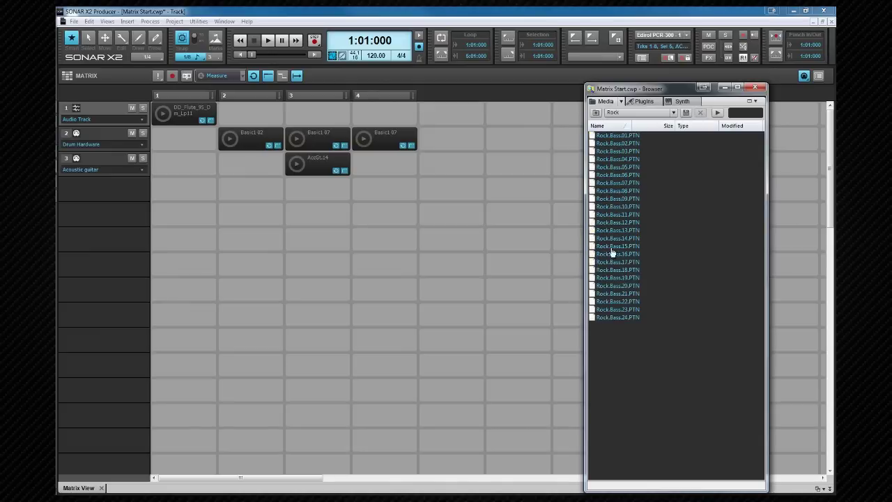
left_click(593, 185)
left_click(719, 114)
left_click_drag(593, 185, 383, 189)
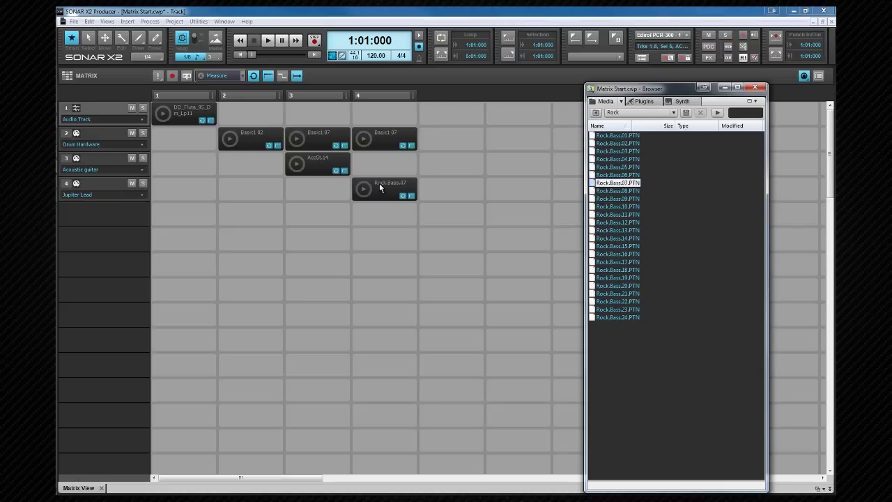
Set row 4's destination track to Cakewalk TTS-1 1 and trigger the Rock.Bass.07 cell
left_click(141, 195)
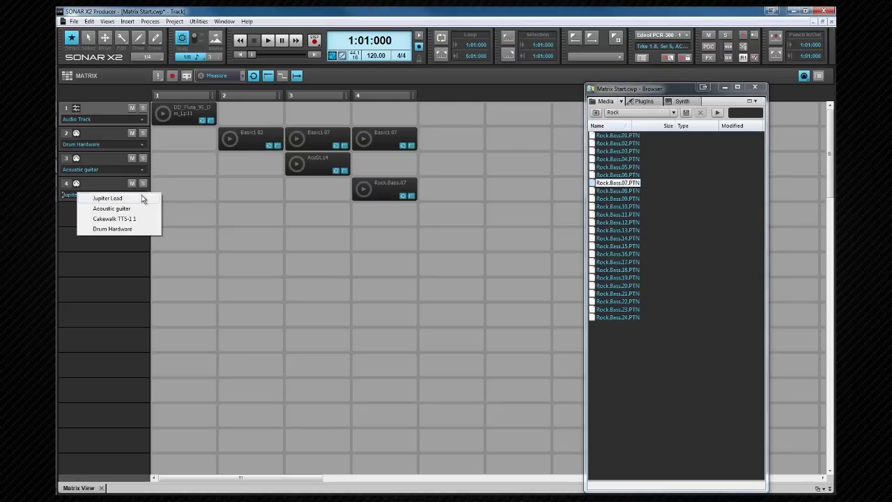
left_click(134, 221)
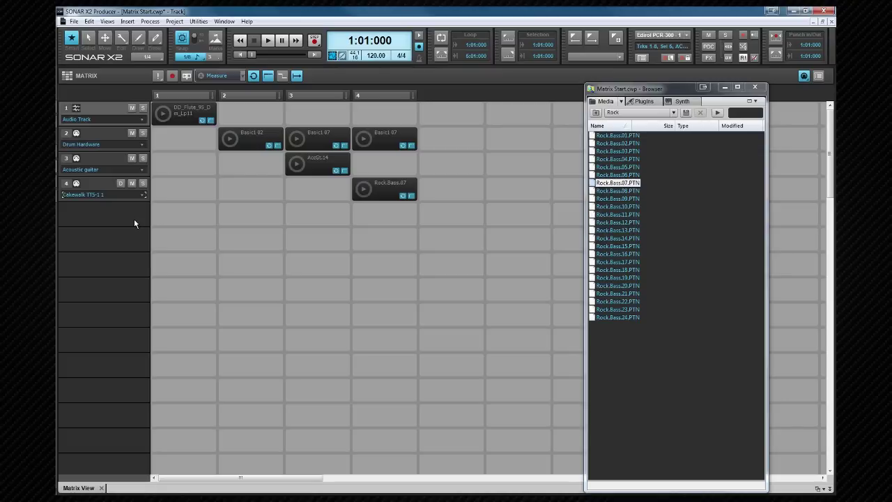
left_click(363, 192)
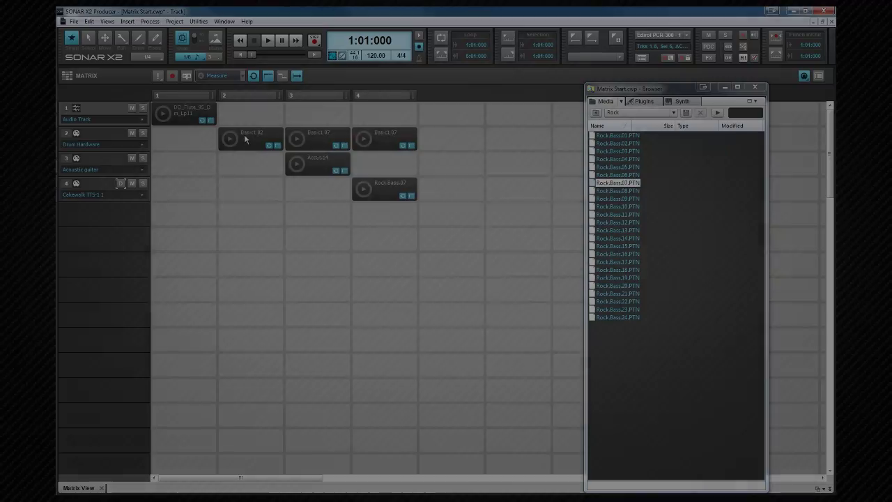
Rename the Basic1 02 cell in row 2, column 2 as Drums 01
right_click(224, 134)
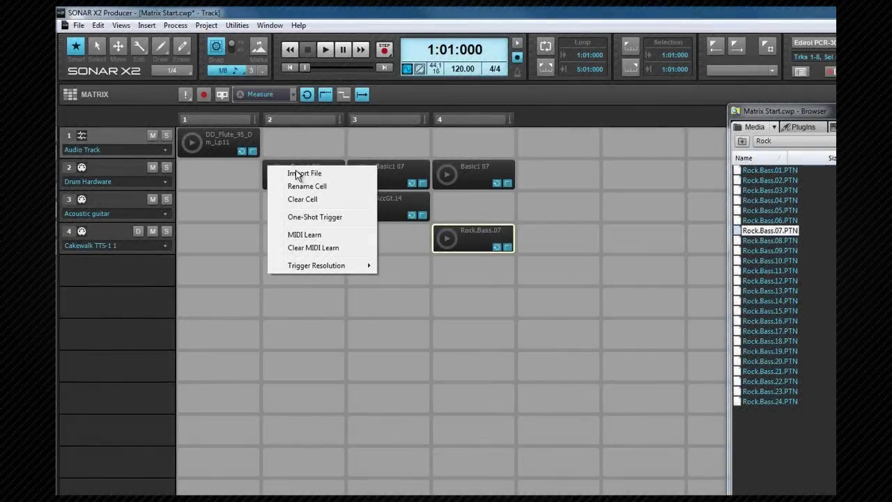
left_click(304, 186)
type("Drum")
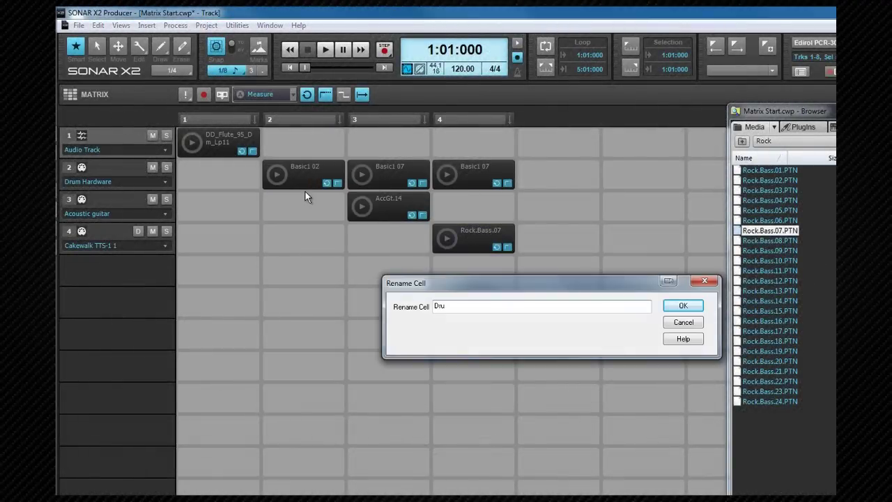
type("s")
key("Return")
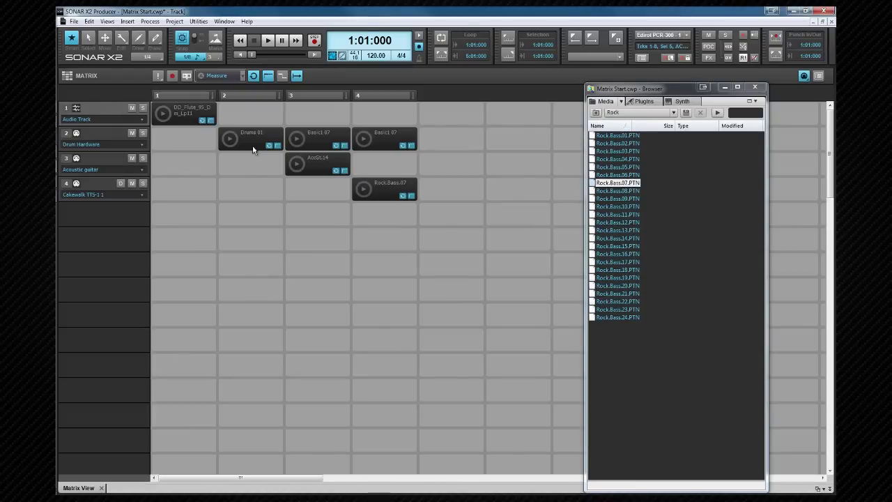
Assign a MIDI trigger to the Drums 01 cell with MIDI Learn
right_click(224, 132)
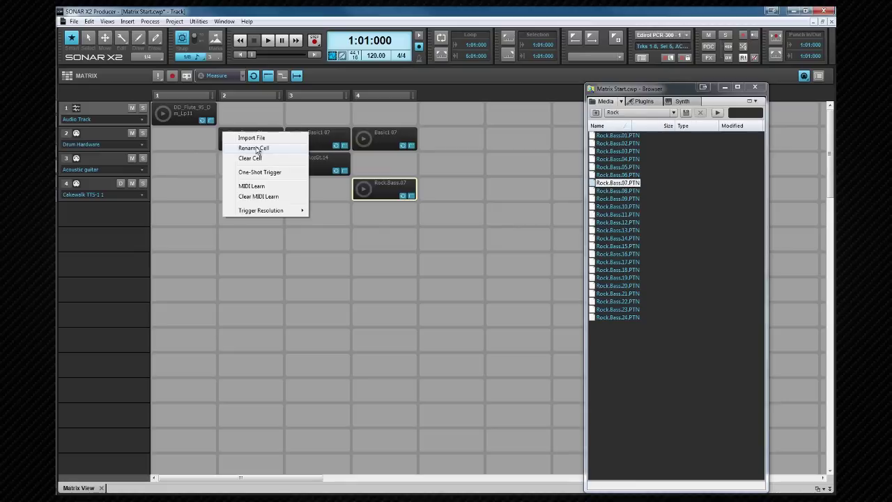
left_click(249, 185)
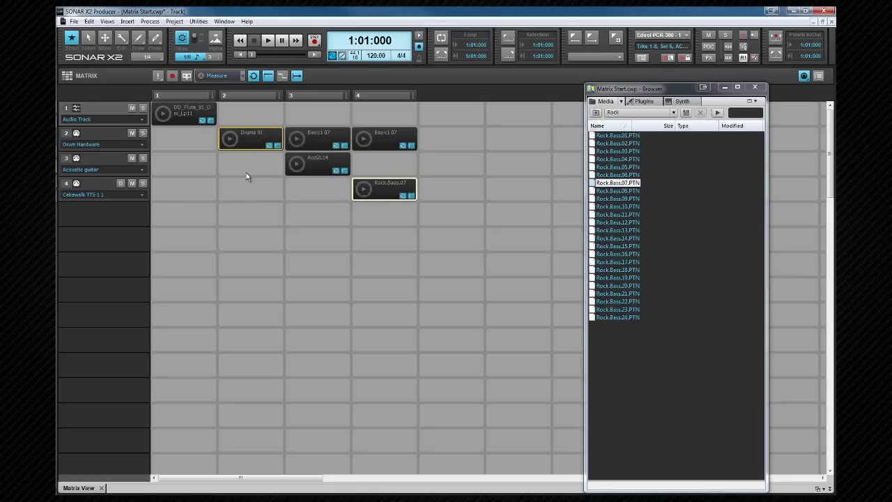
left_click(246, 173)
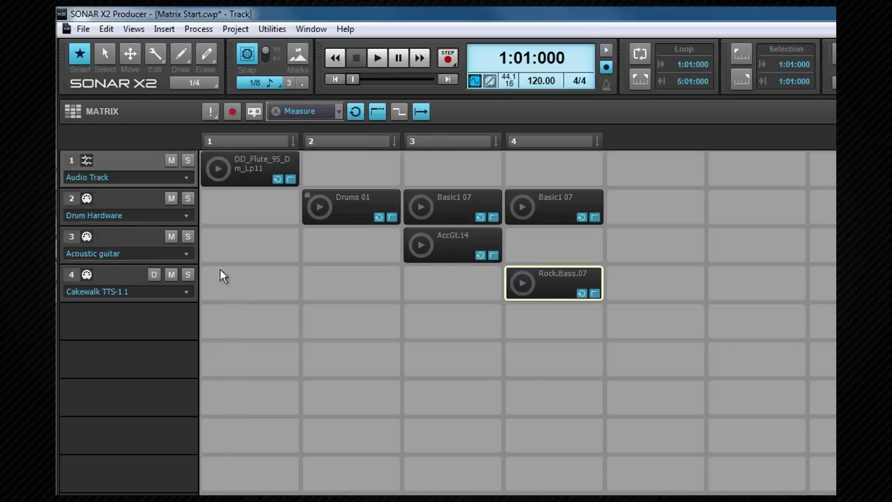
Enable the D option on row 4 and trigger its Rock.Bass.07 cell
left_click(155, 275)
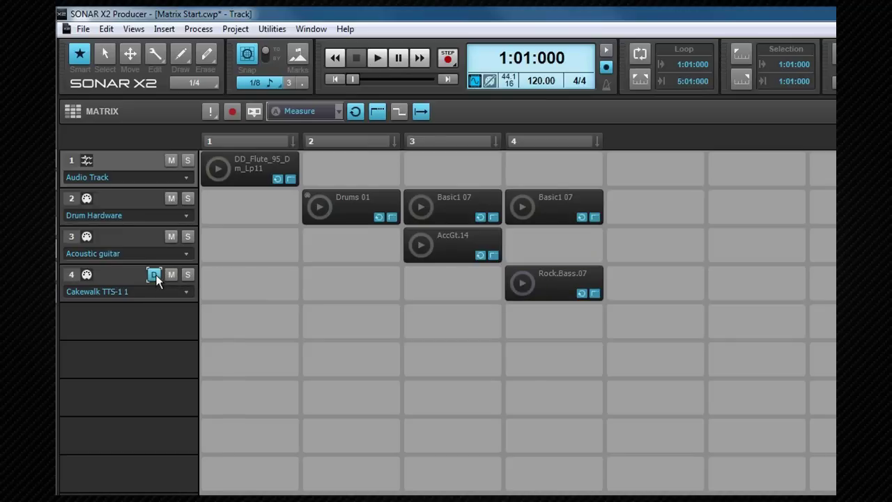
left_click(540, 284)
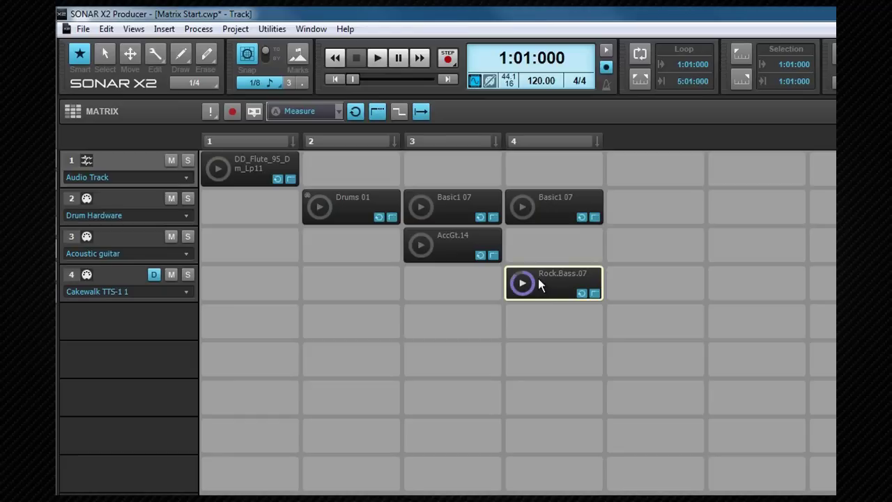
Turn off the D option on row 4 and duplicate column 4
left_click(154, 276)
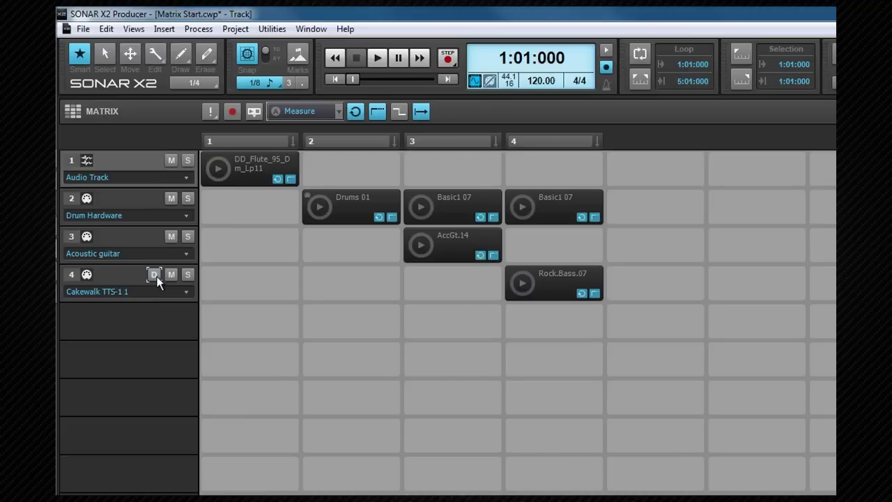
right_click(562, 142)
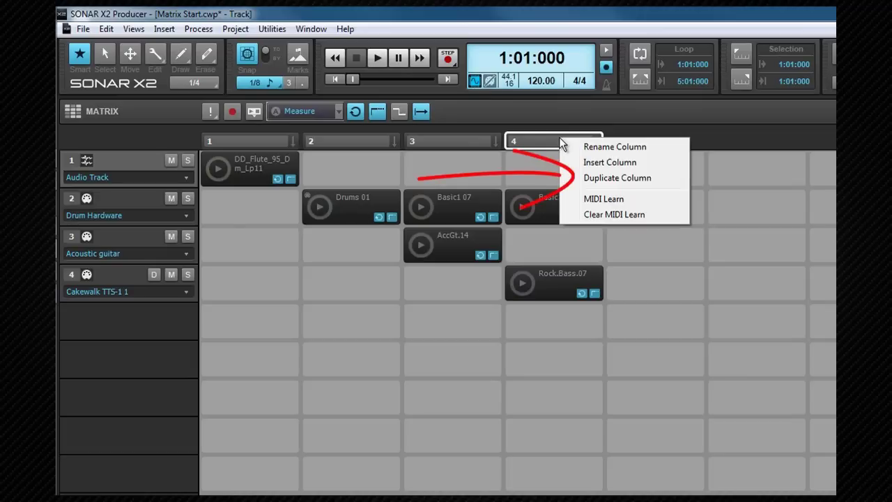
left_click(594, 178)
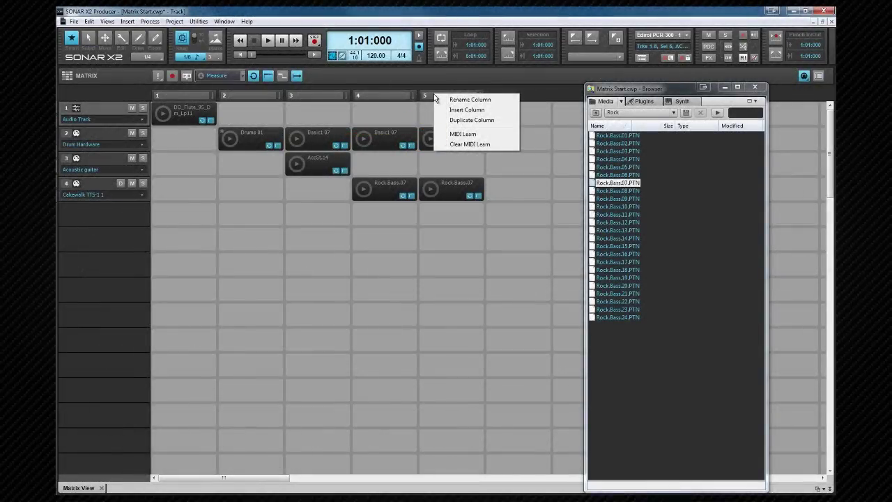
Assign a MIDI trigger to column 5 with MIDI Learn and clear that assignment
left_click(450, 120)
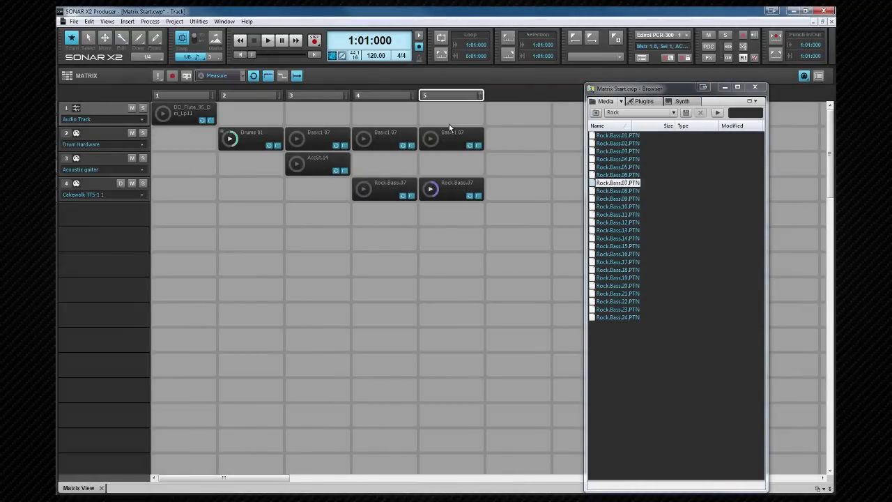
right_click(456, 97)
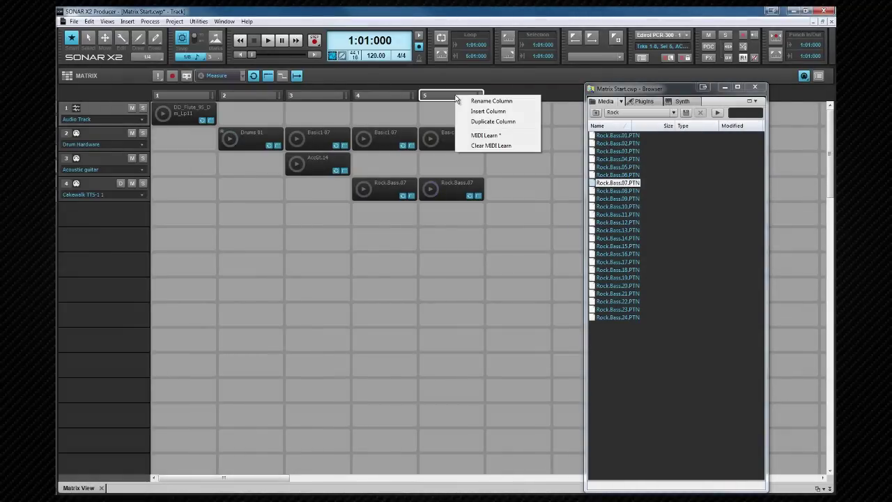
left_click(492, 146)
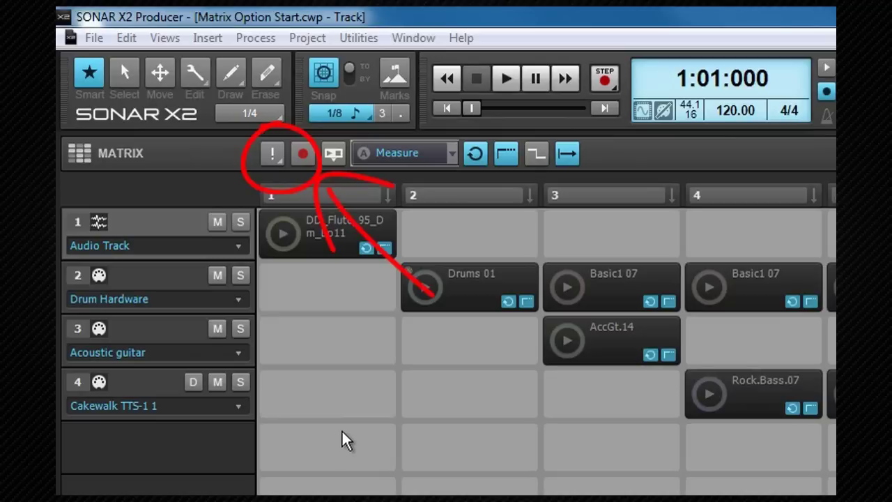
Look over the Matrix clearing commands and the choices for the global trigger resolution
right_click(279, 161)
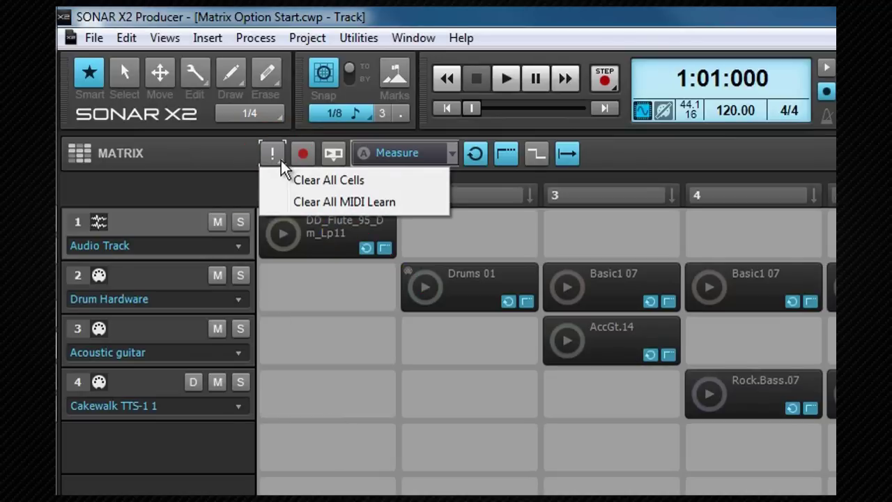
key("Escape")
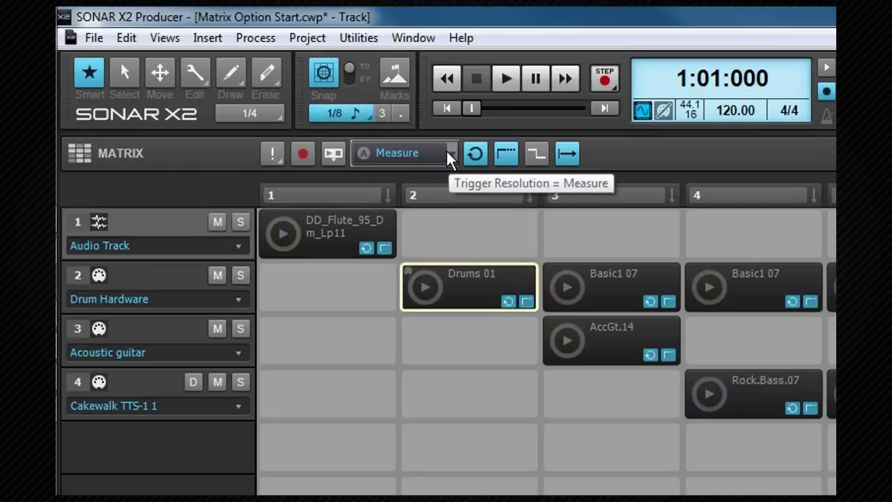
left_click(449, 151)
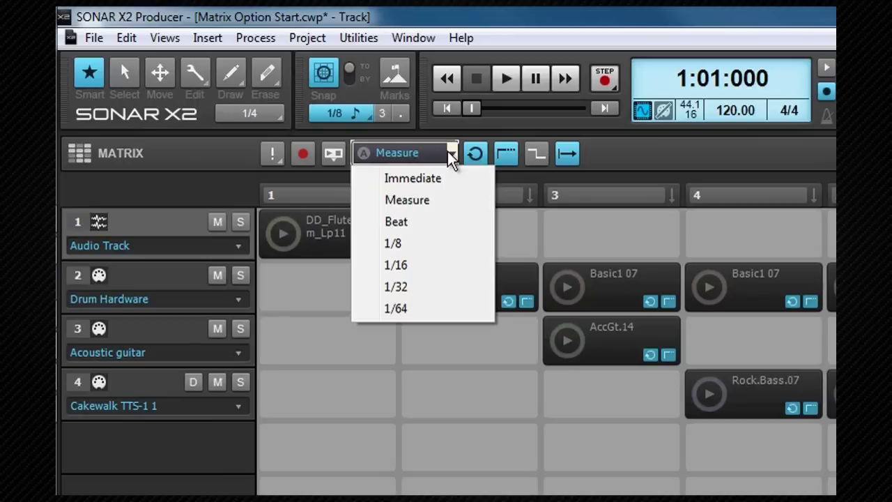
left_click(448, 151)
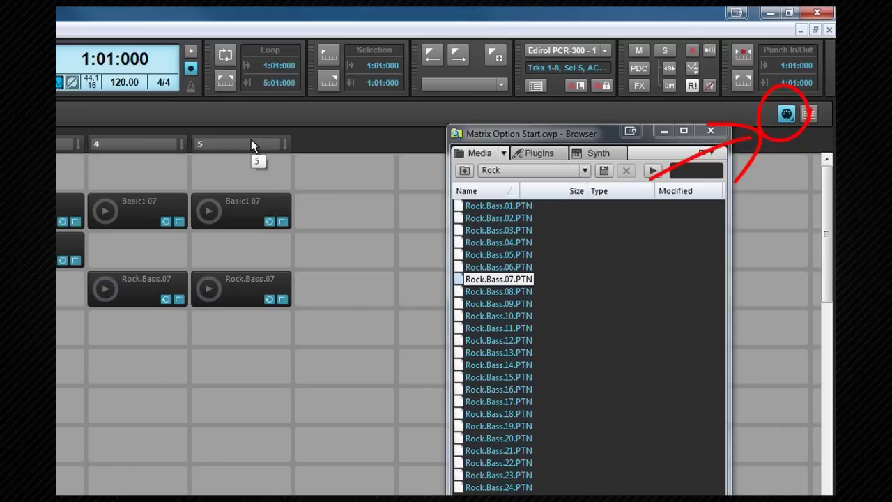
Check the Matrix View's MIDI input channel choices and the settings in Matrix Options
left_click(787, 114)
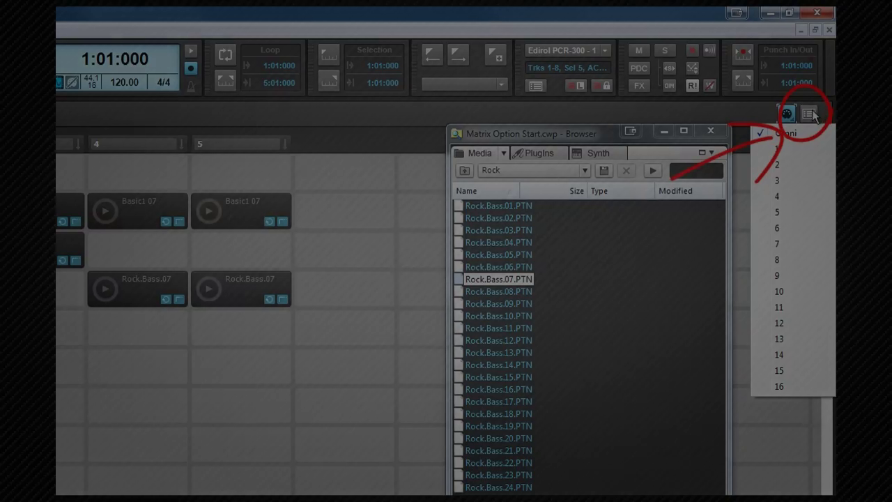
left_click(811, 113)
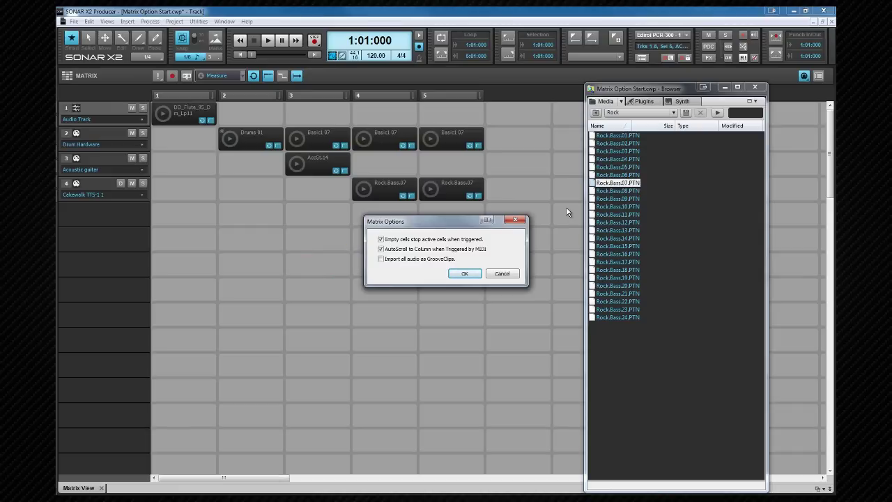
key("Return")
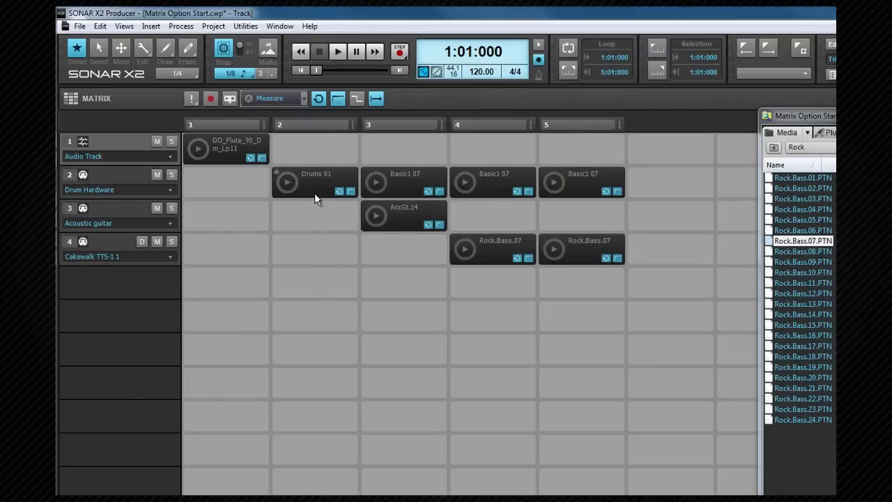
Set the Drums 01 cell's trigger resolution to 1/8
right_click(316, 190)
mouse_move(323, 278)
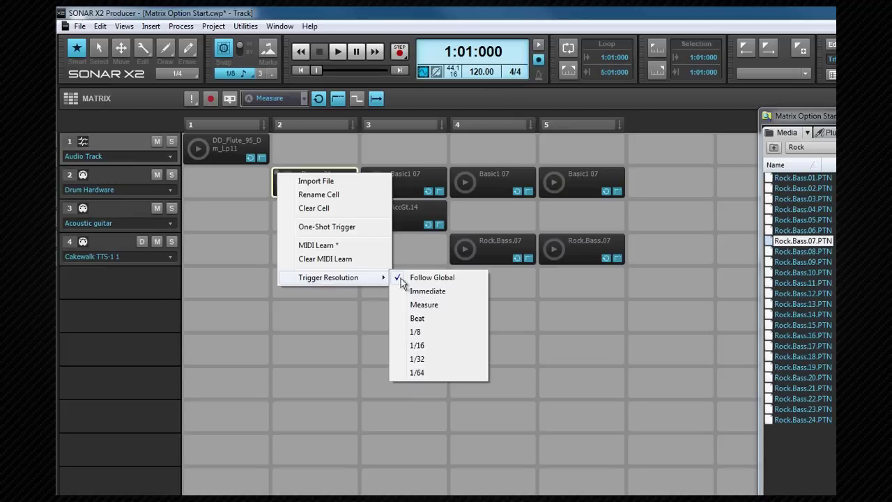
left_click(427, 332)
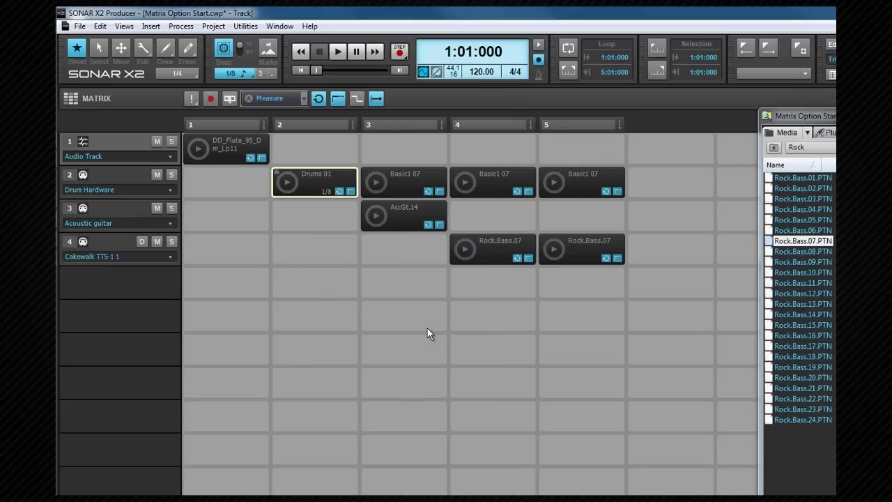
Set the AccGt.14 cell's trigger resolution to Beat
right_click(407, 224)
mouse_move(418, 311)
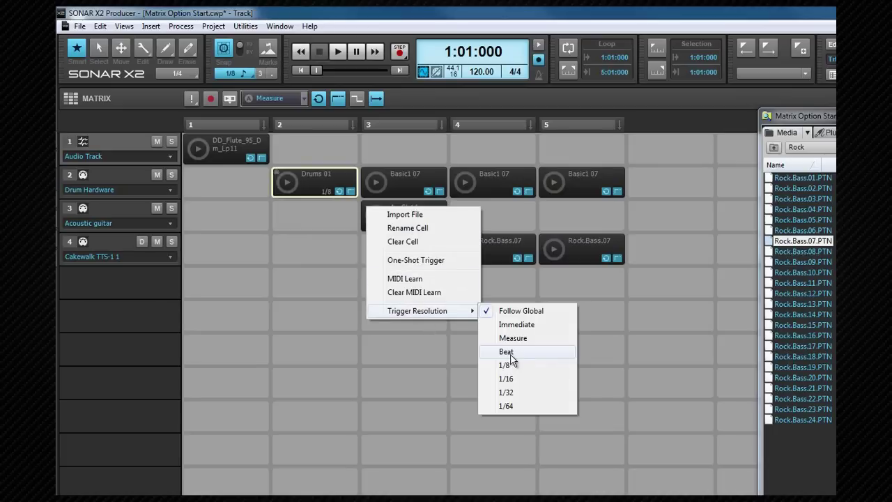
left_click(510, 354)
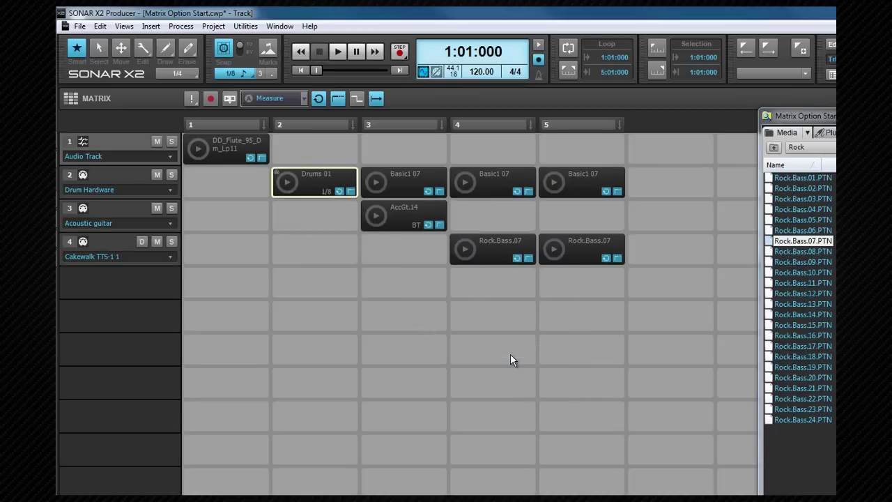
Return the AccGt.14 cell's trigger resolution to Follow Global
right_click(406, 220)
mouse_move(447, 311)
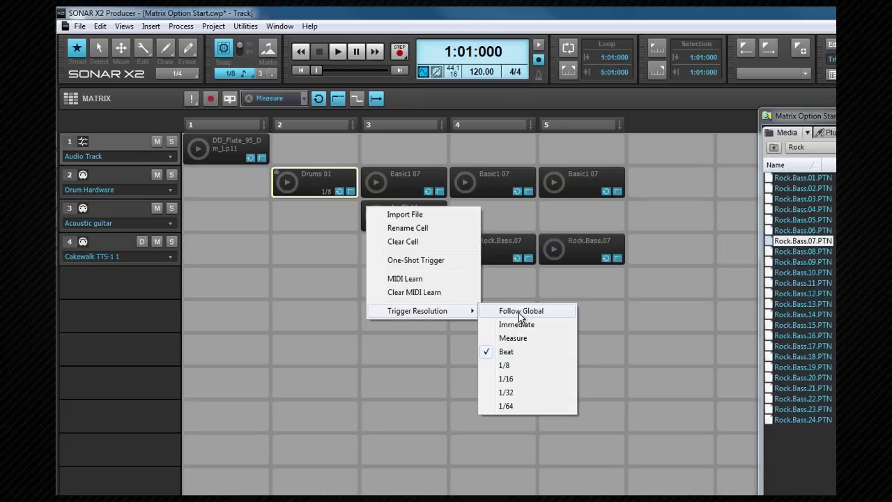
left_click(519, 314)
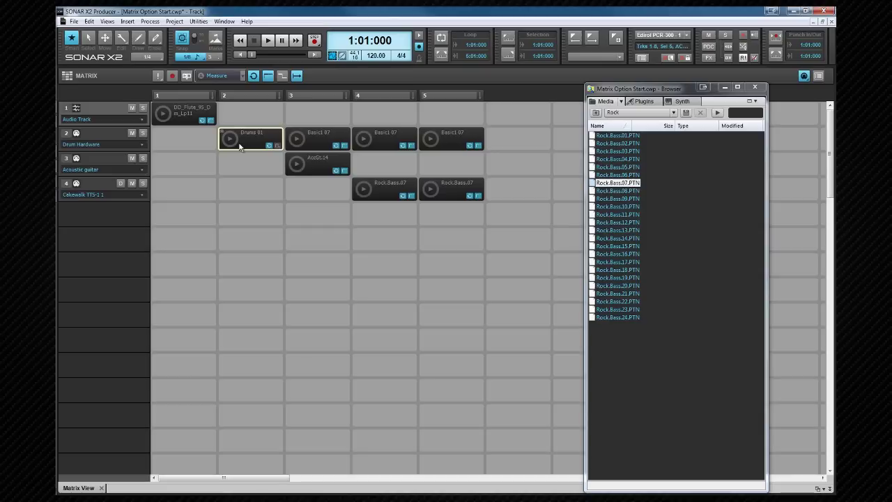
Re-enable latch mode on the Drums 01 cell in row 2
left_click(277, 146)
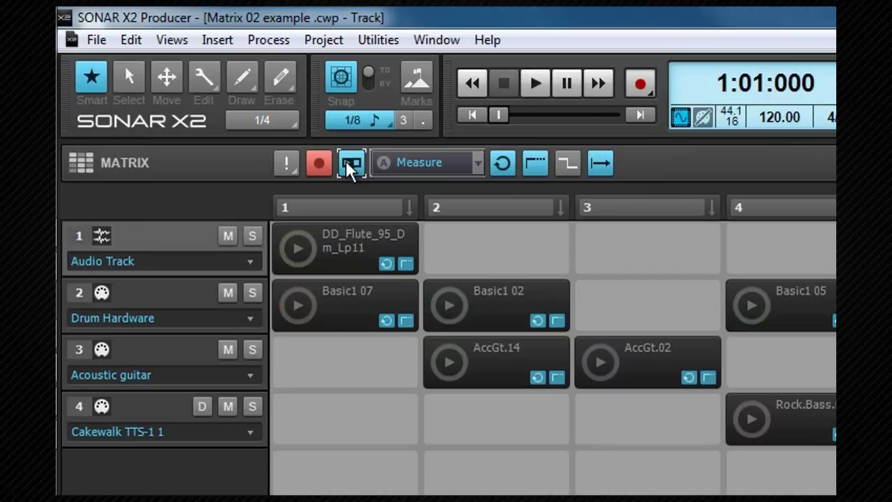
Cue the DD_Flute_95_Dm_Lp11 cell, start playback and trigger columns 2 and 5 to capture the performance
left_click(355, 242)
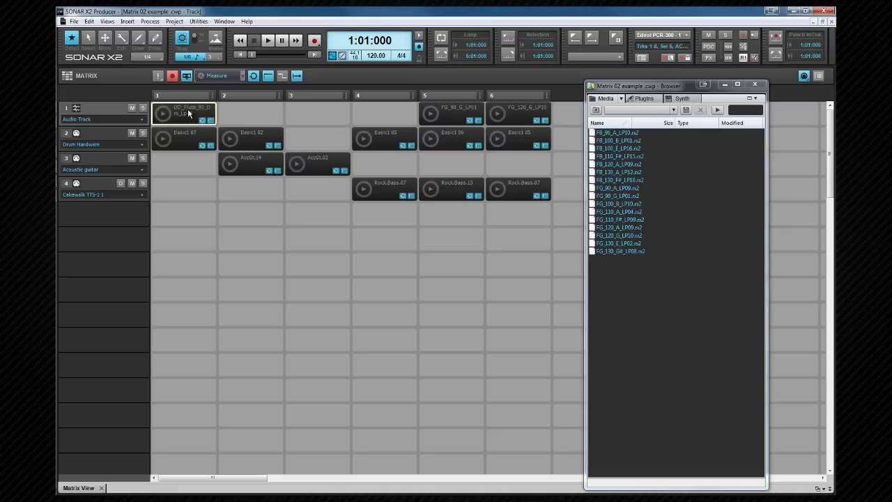
left_click(267, 41)
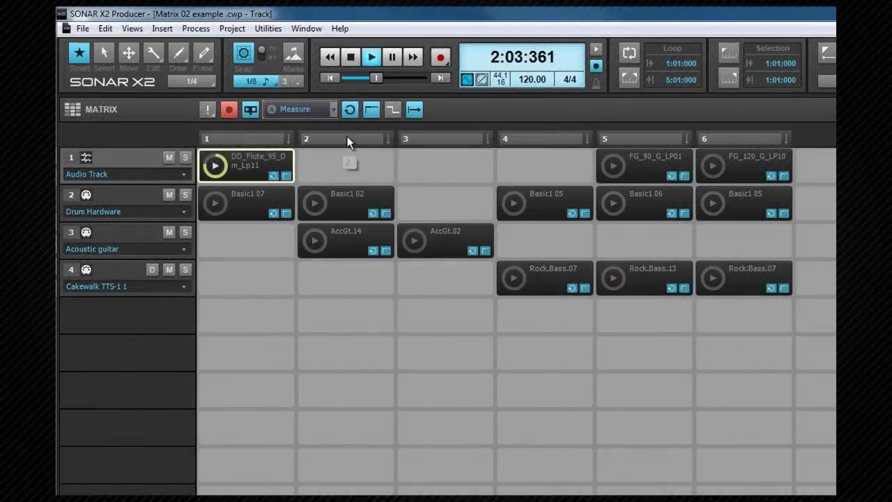
left_click(251, 94)
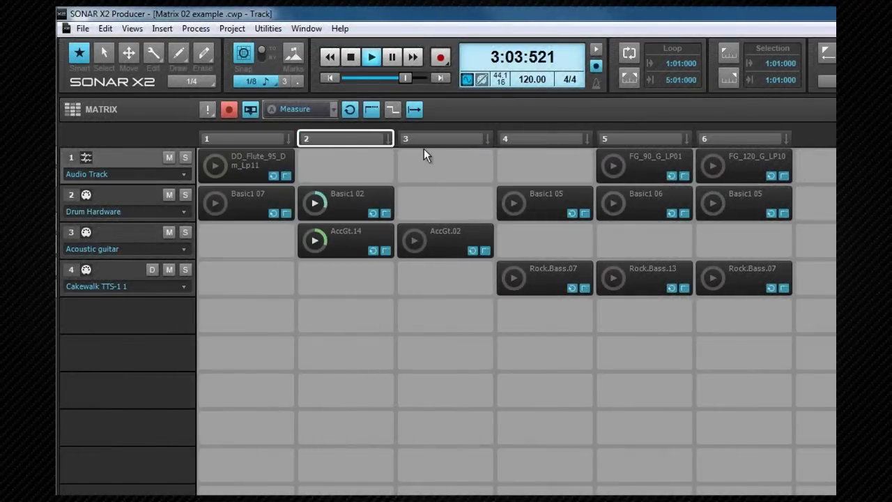
left_click(628, 137)
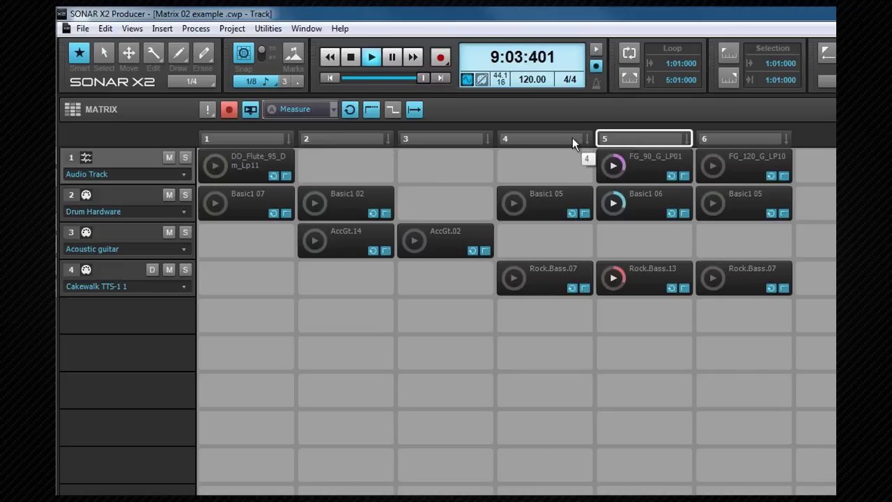
Trigger the FG_120_G_LP10 cell, followed by columns 4, 3, 2, 4 and 5, while the Matrix performance is captured
left_click(726, 168)
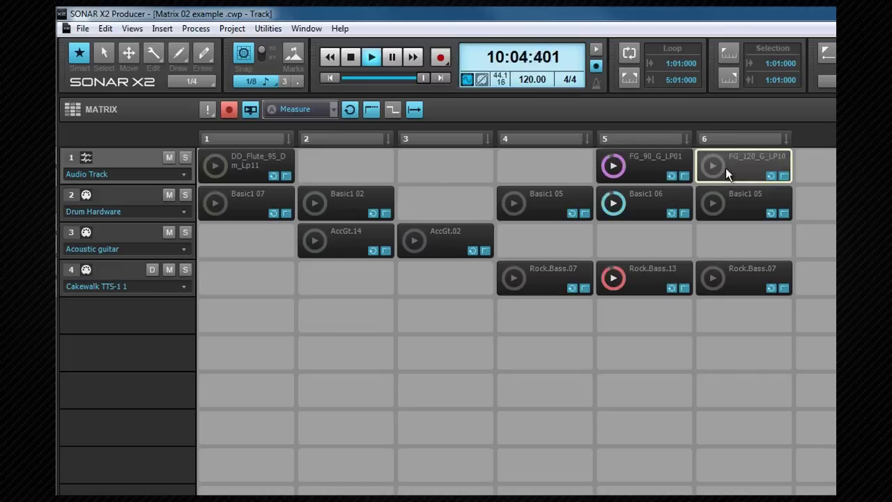
left_click(548, 139)
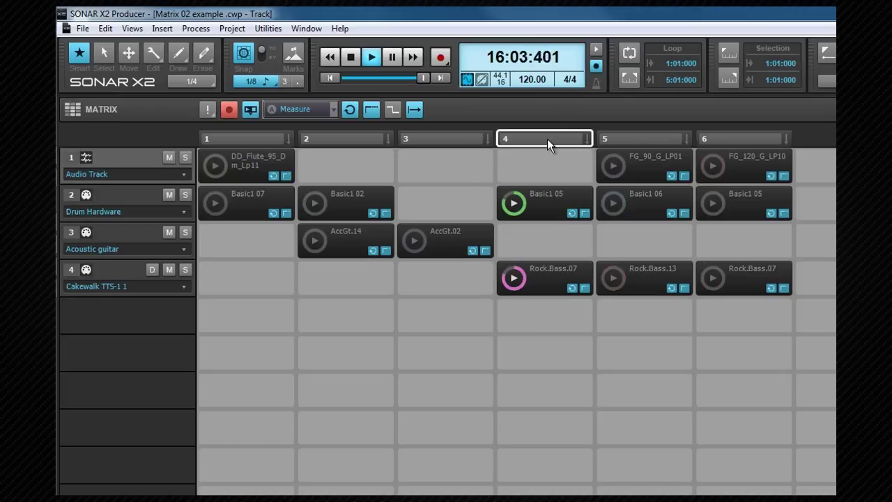
left_click(457, 137)
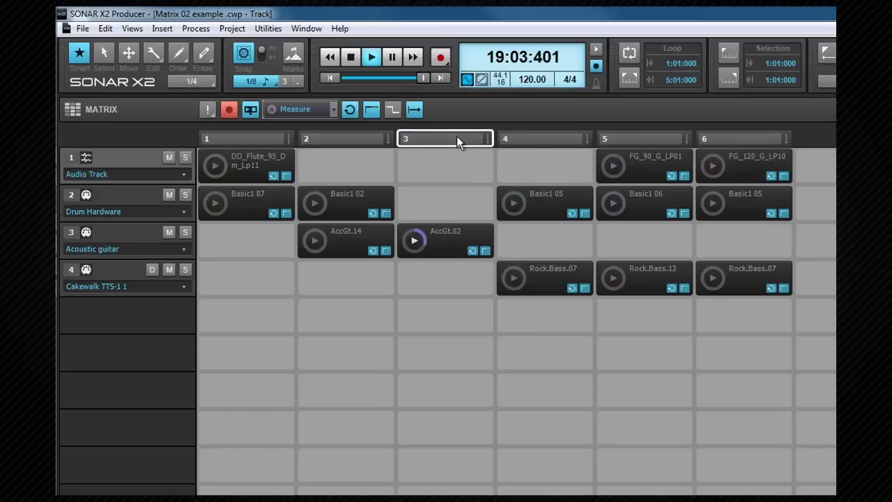
left_click(361, 138)
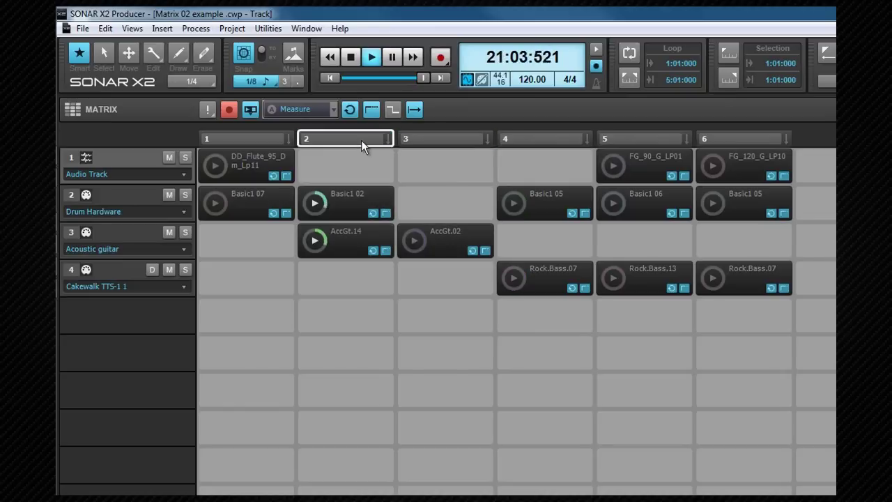
left_click(550, 140)
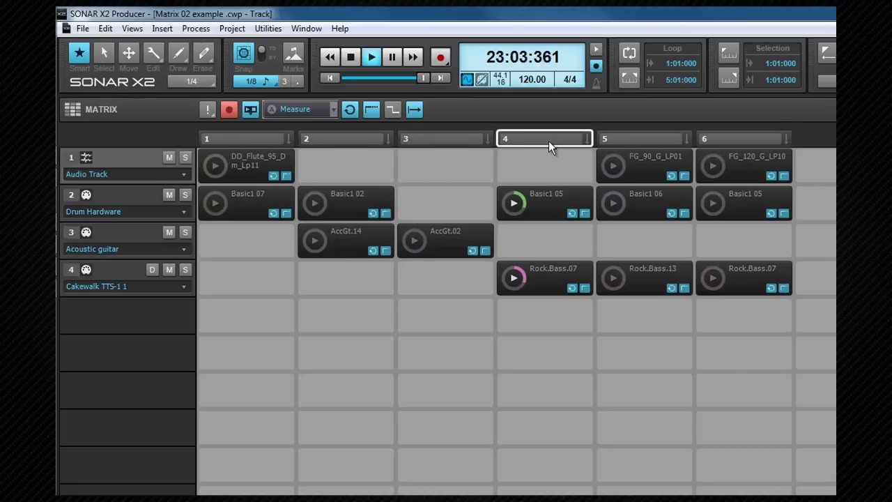
left_click(653, 139)
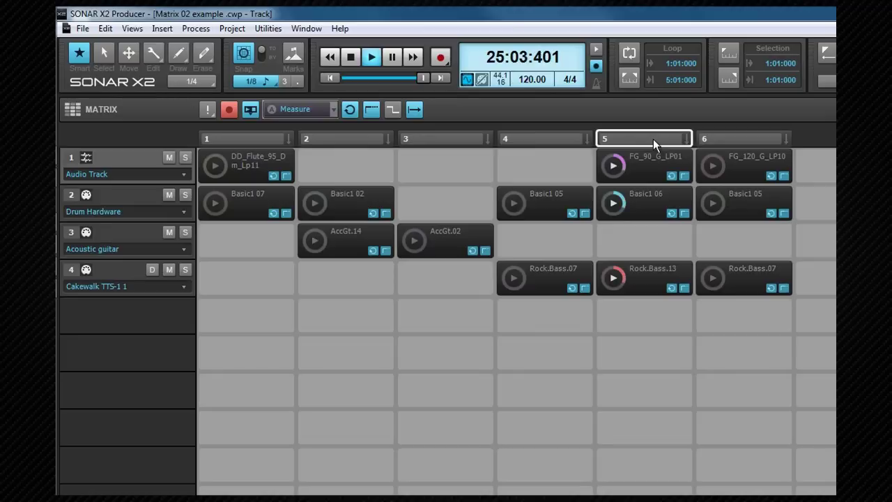
Trigger column 6's Rock.Bass.07 and column 4's Basic1 05, stop FG_90_G_LP01, and switch row 2 to column 6's Basic1 05
left_click(724, 282)
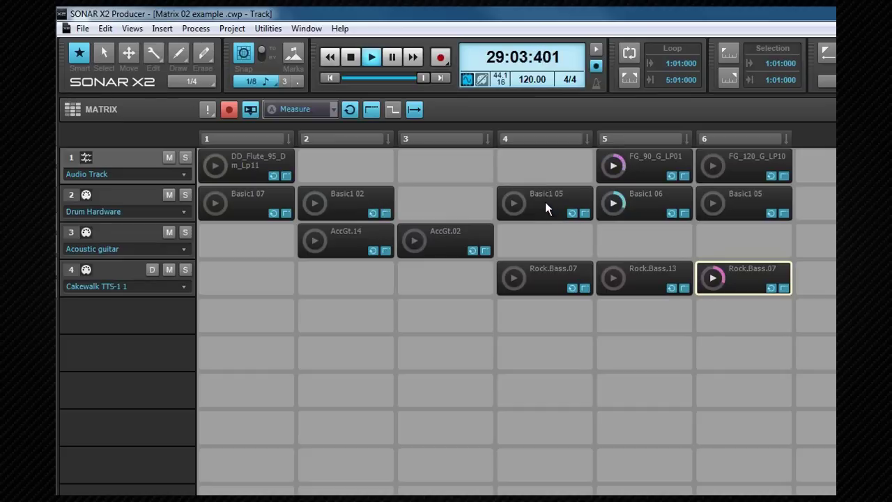
left_click(522, 201)
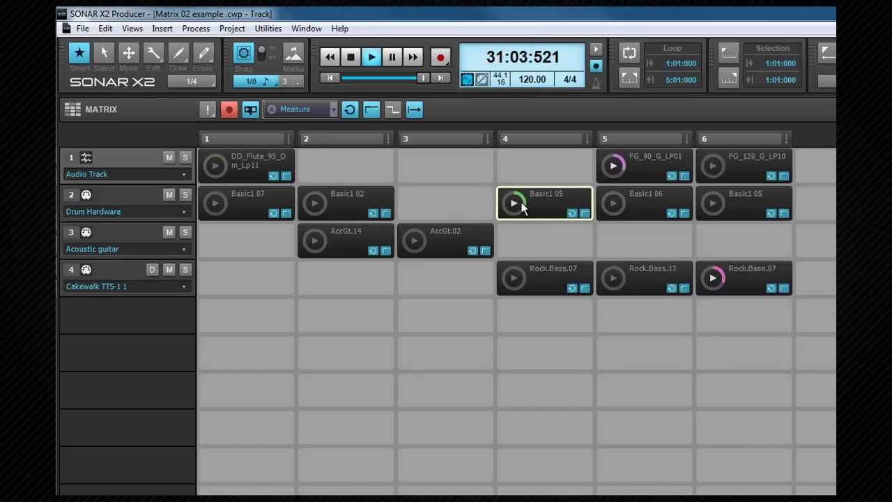
left_click(634, 161)
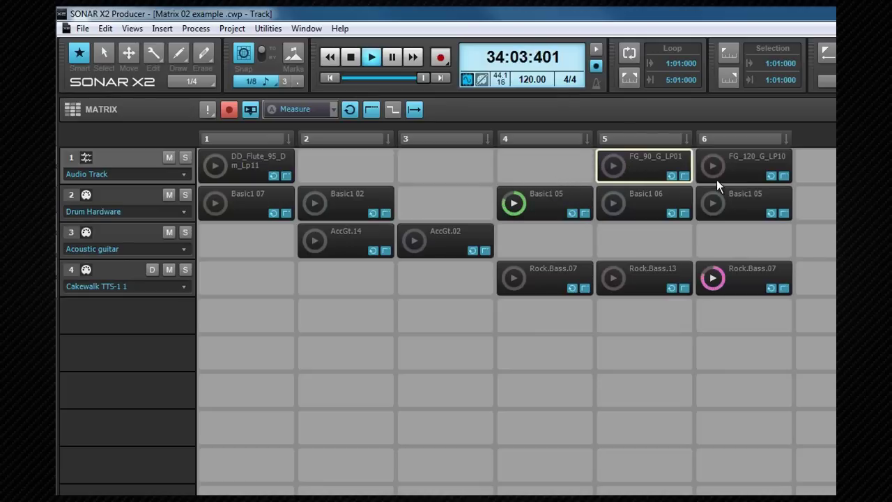
left_click(727, 200)
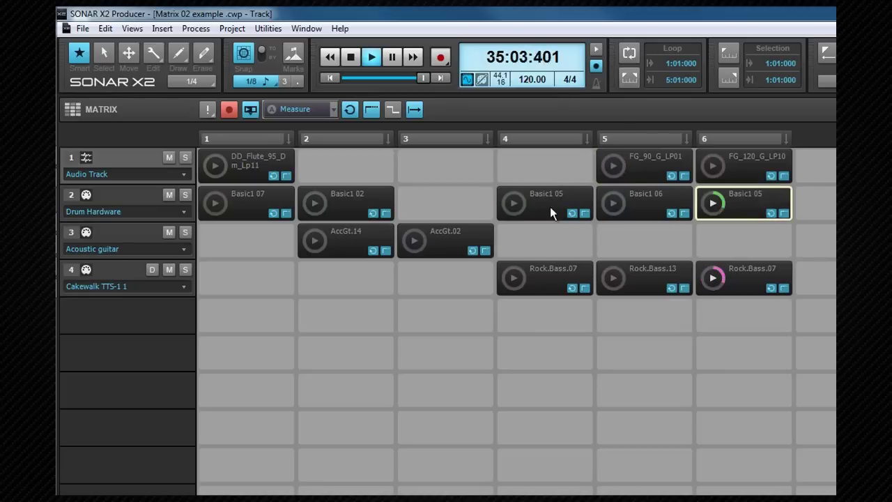
Trigger columns 1 and 2 to end the performance and stop playback
left_click(251, 135)
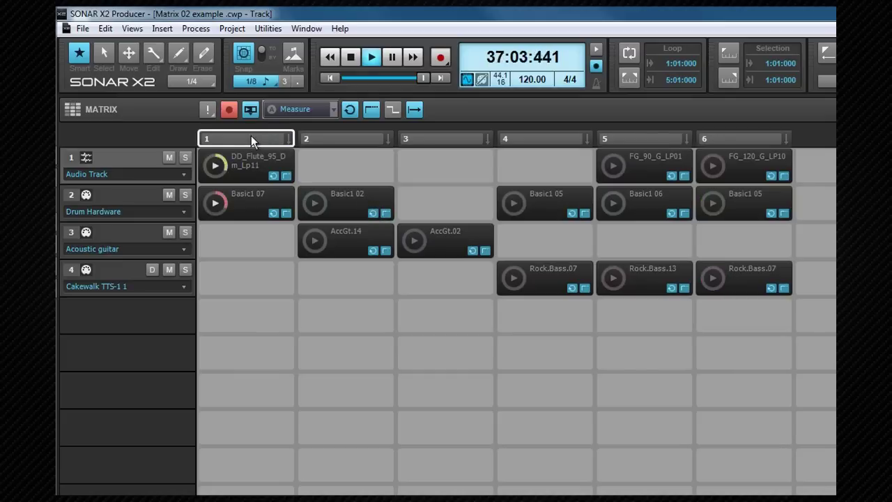
left_click(327, 138)
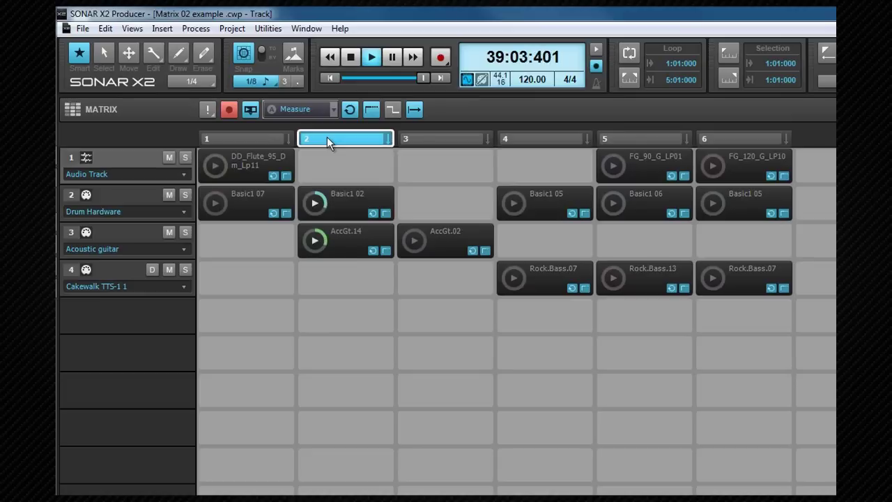
left_click(353, 60)
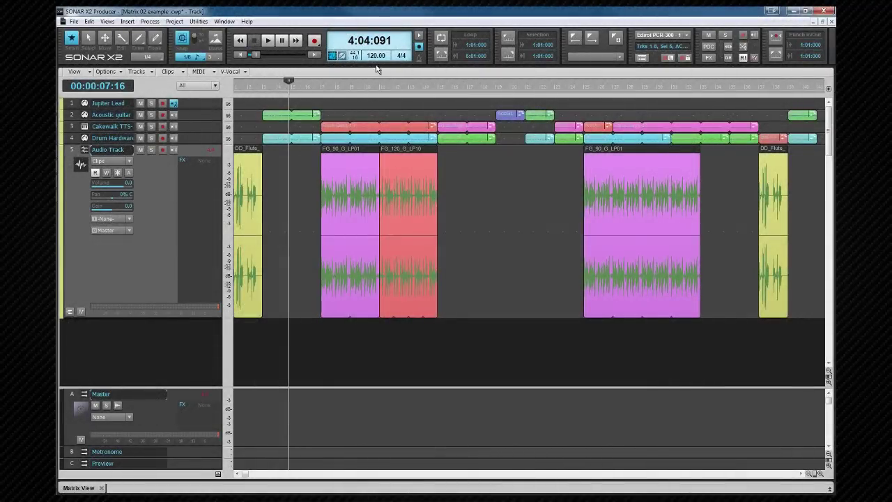
Rewind the project to the start and play back the captured clips in the Track View for a while before stopping
key("w")
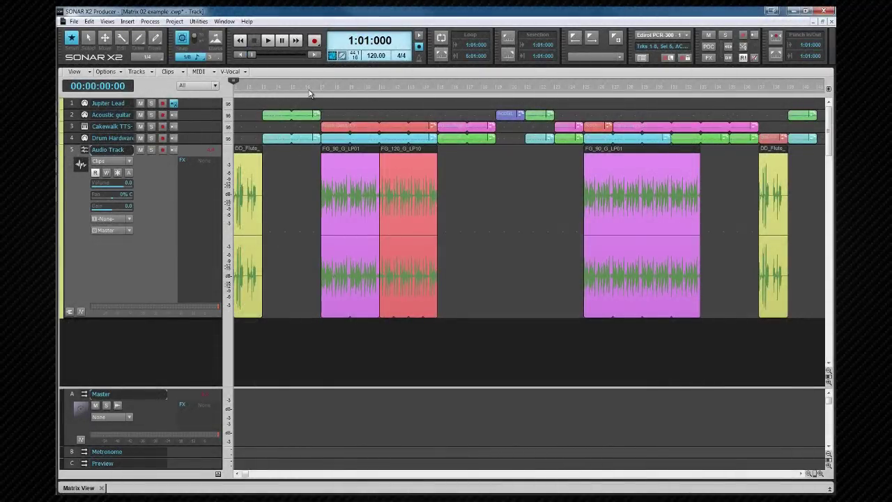
key("space")
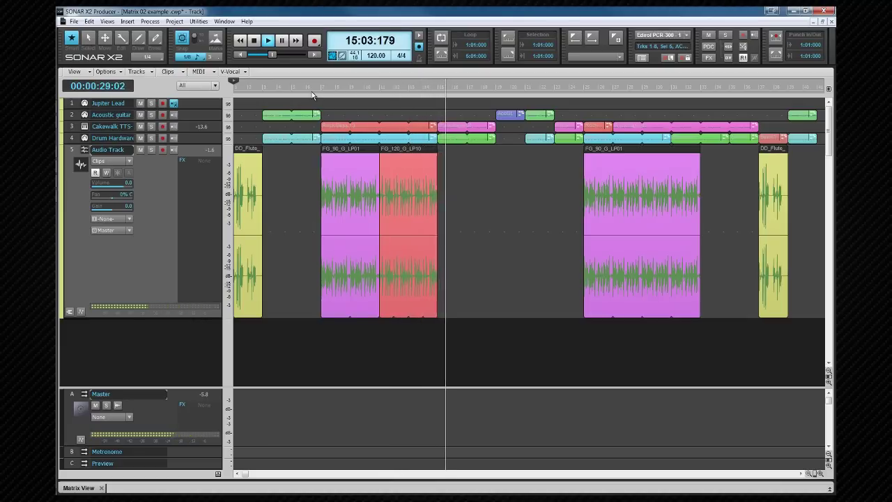
key("space")
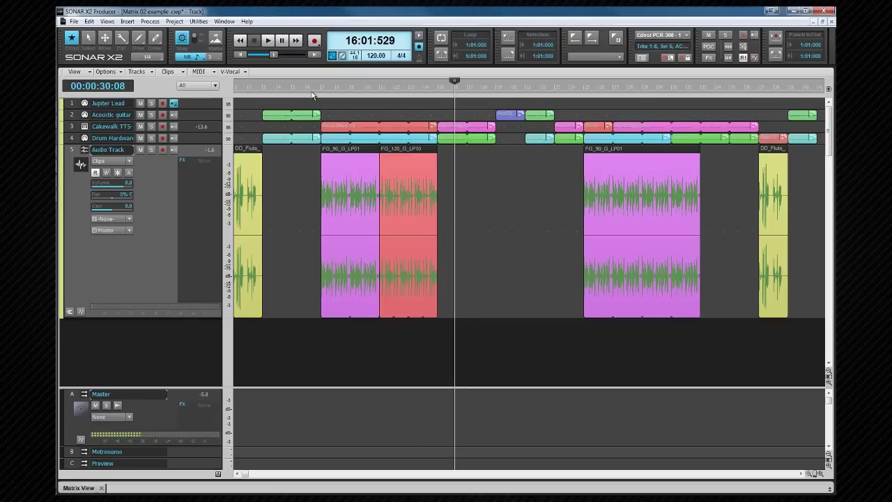